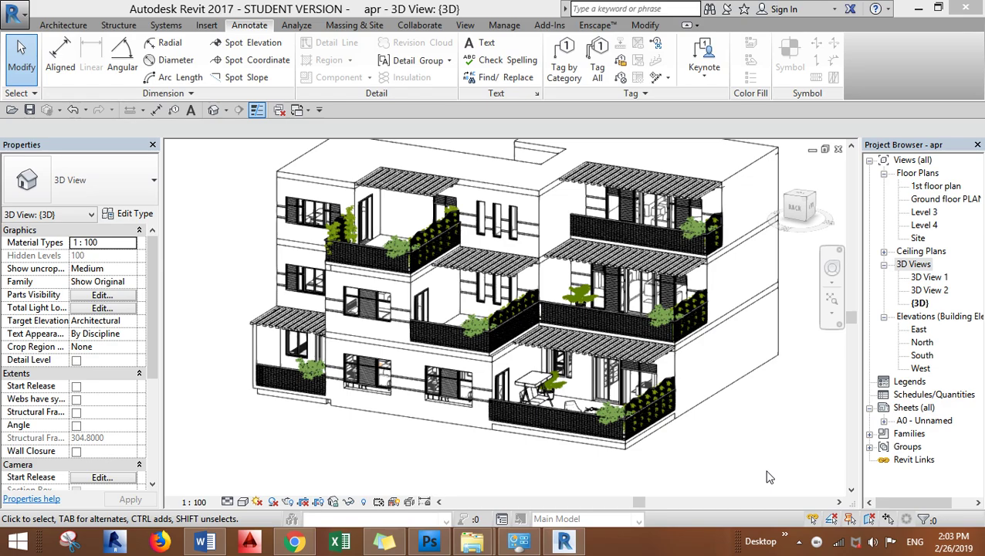
- Bring the Revit window with the apartment project 'apr' into focus
{"action": "left_click", "coordinate": [401, 6]}
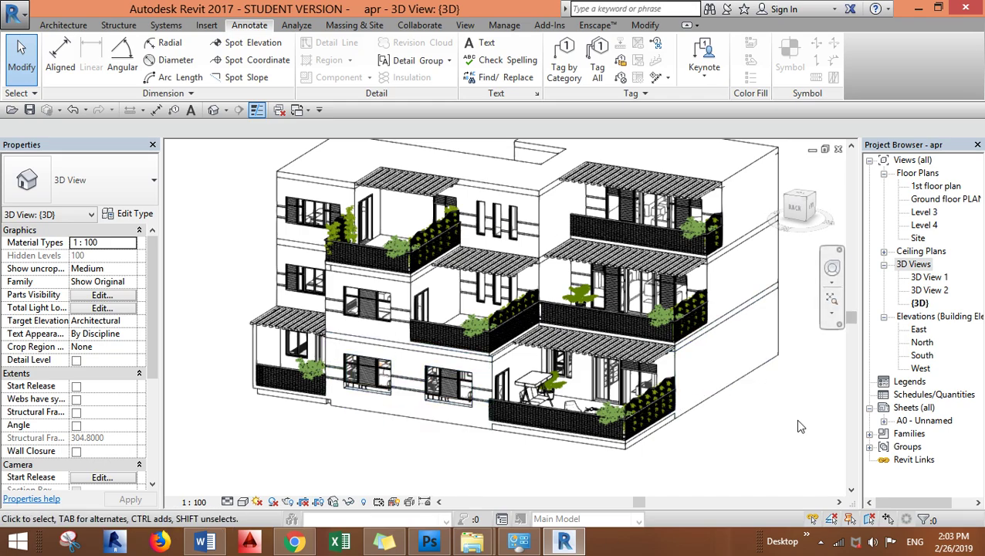
- Duplicate the {3D} view as an independent copy, {3D} Copy 1
{"action": "right_click", "coordinate": [920, 303]}
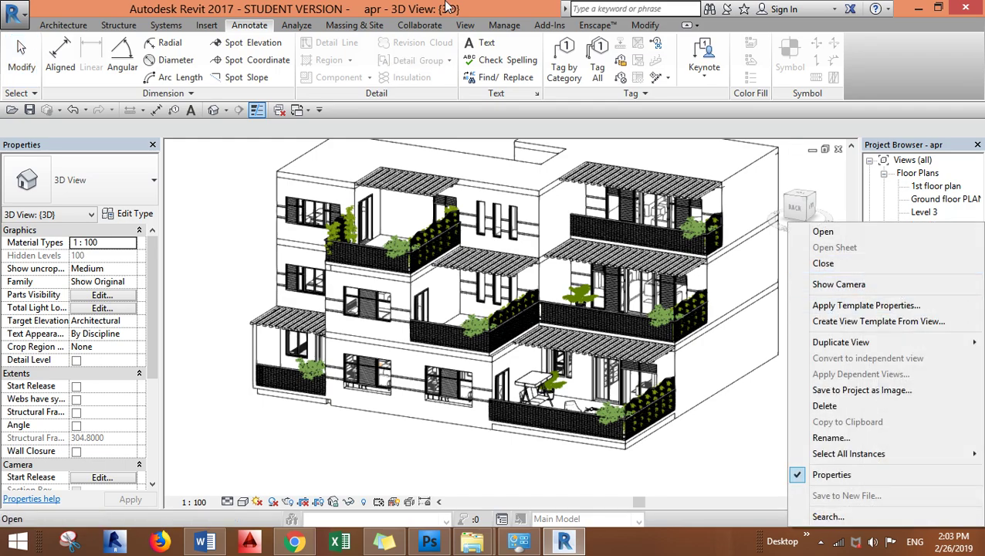
{"action": "key", "text": "Escape"}
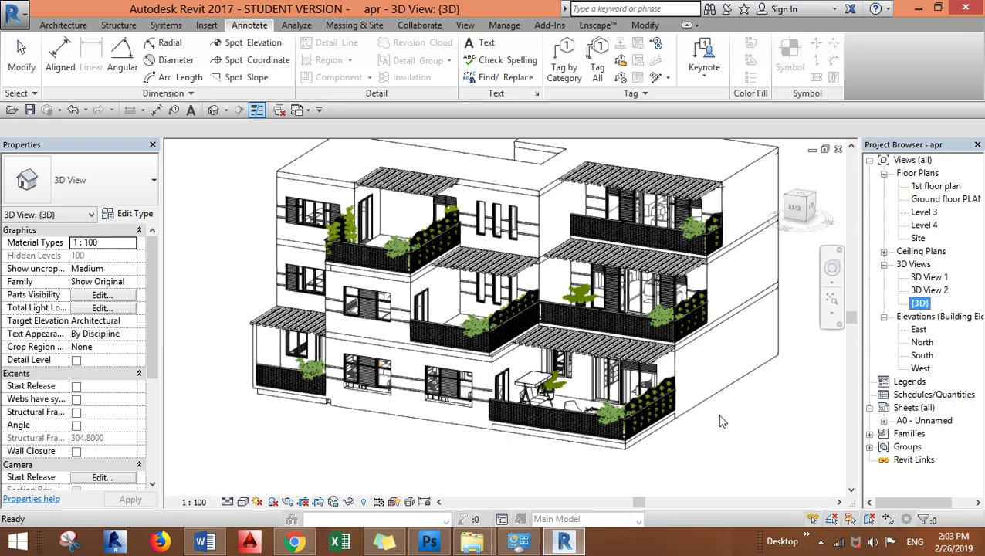
{"action": "right_click", "coordinate": [920, 304]}
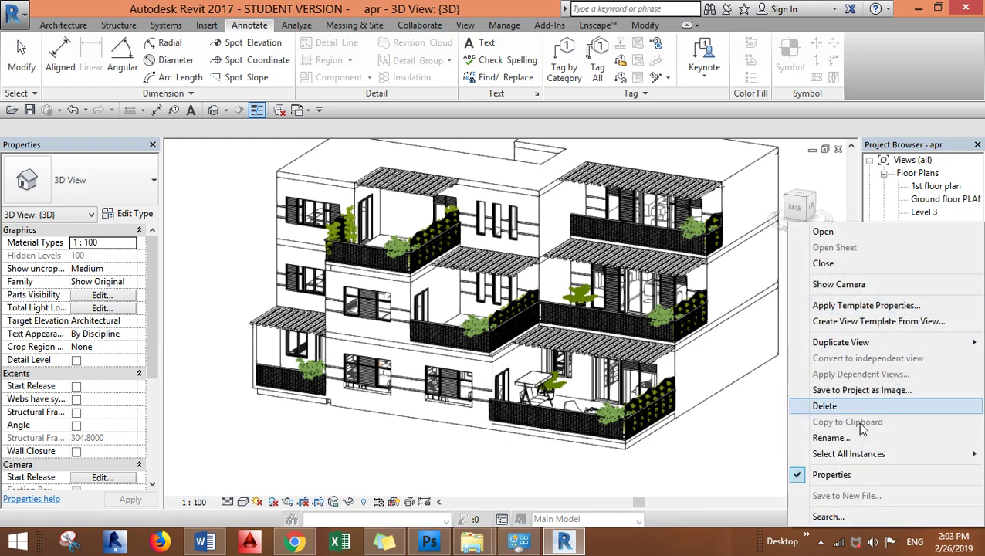
{"action": "mouse_move", "coordinate": [866, 347]}
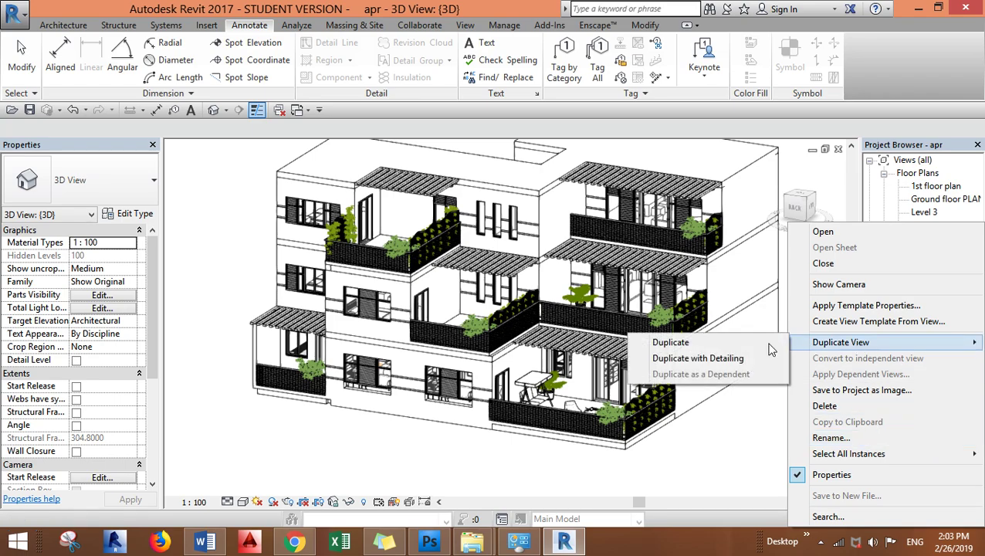
{"action": "left_click", "coordinate": [710, 345]}
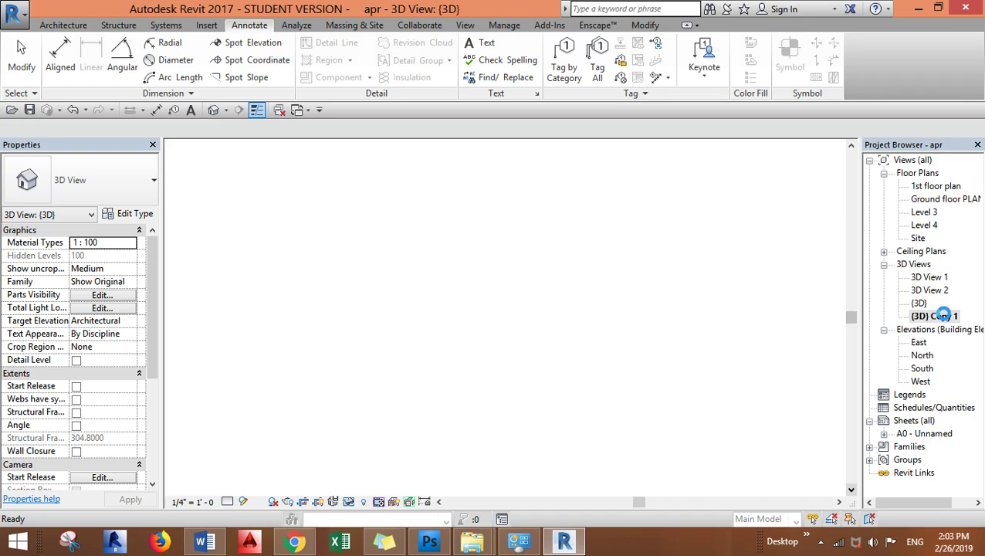
- Rename {3D} Copy 1 to '3d ground floor plan'
{"action": "right_click", "coordinate": [940, 316]}
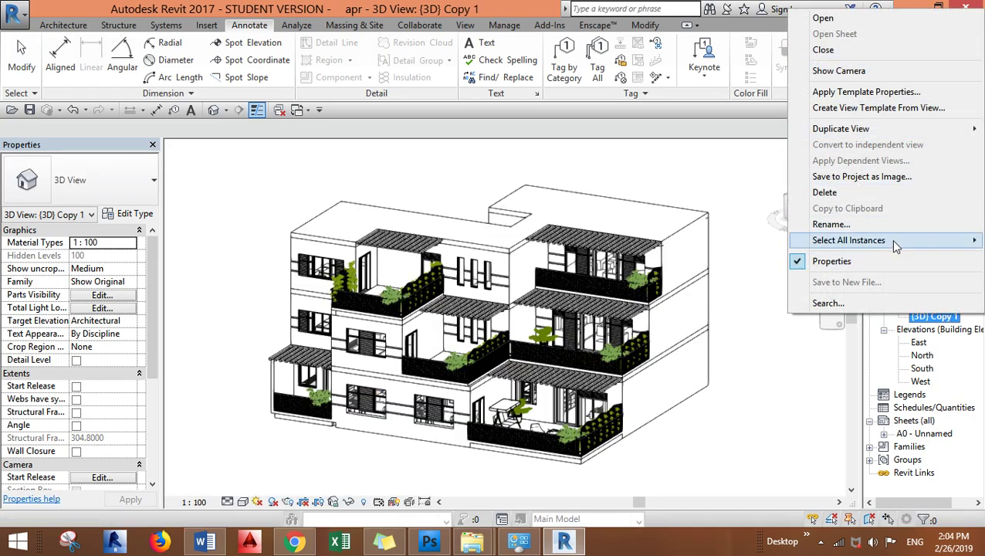
{"action": "left_click", "coordinate": [868, 224]}
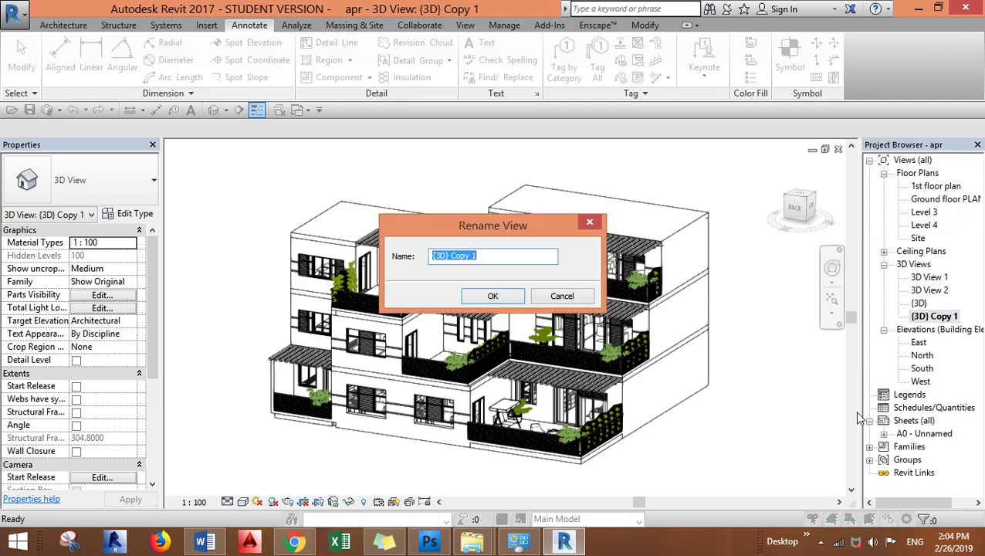
{"action": "type", "text": "3d ground floor plan"}
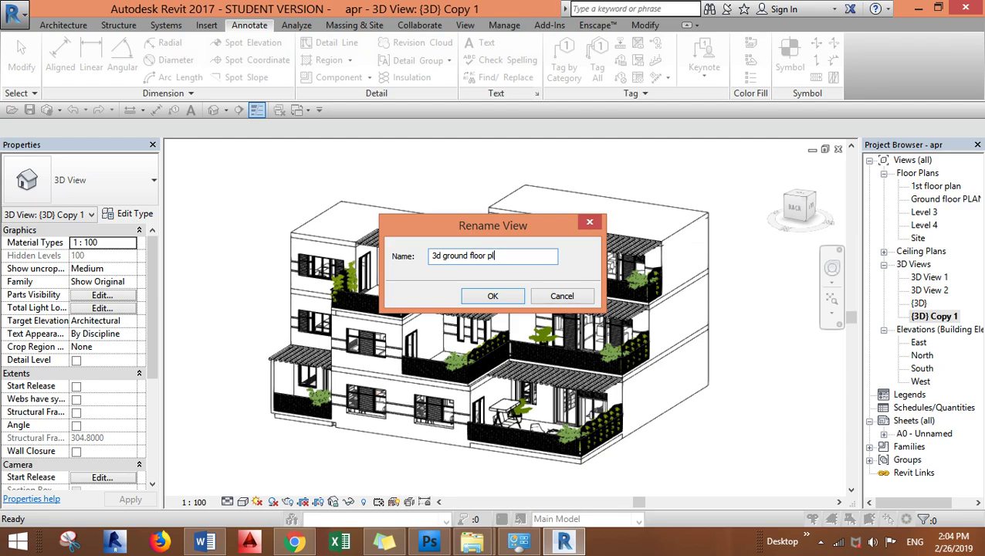
{"action": "left_click", "coordinate": [475, 296]}
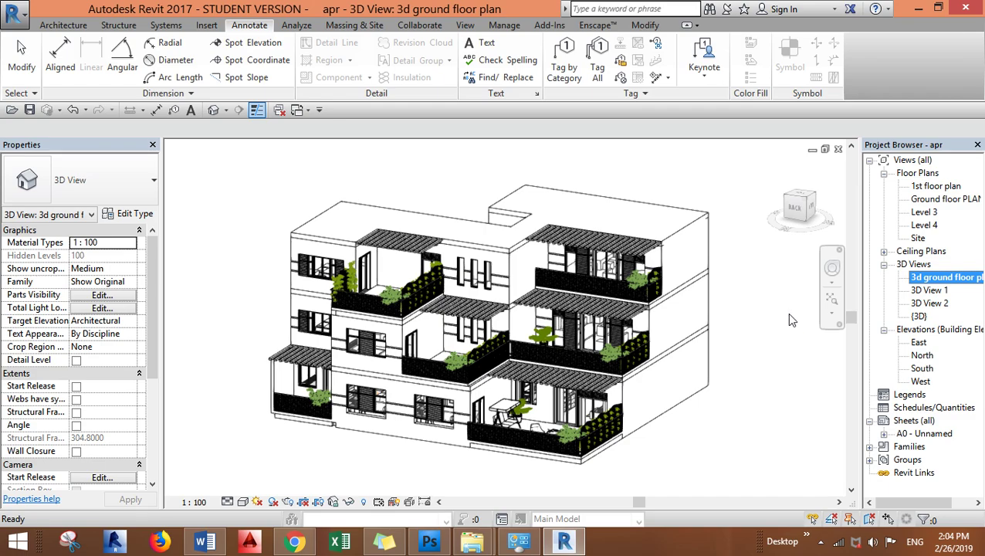
- Make a second duplicate of the {3D} view
{"action": "left_click", "coordinate": [919, 316]}
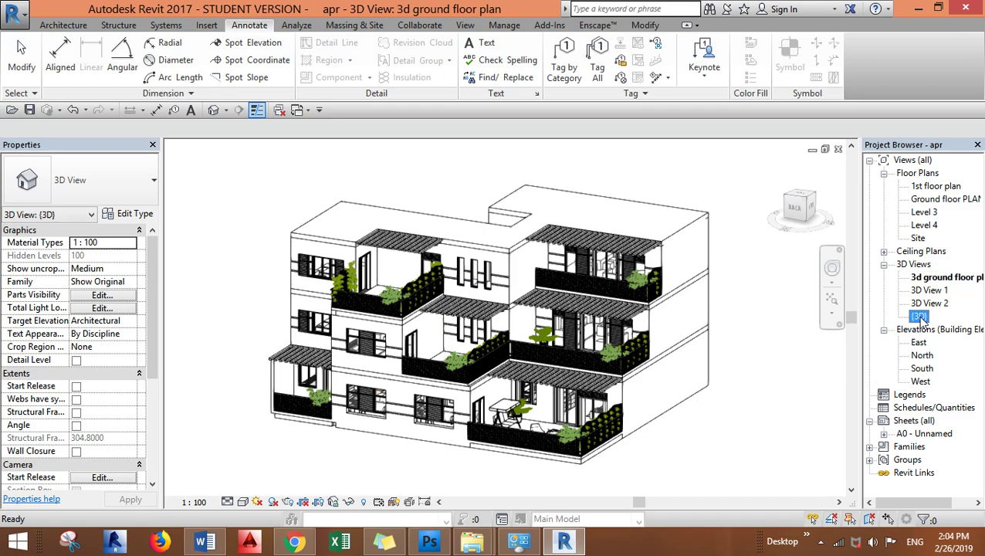
{"action": "left_click", "coordinate": [918, 317]}
{"action": "left_click", "coordinate": [923, 280]}
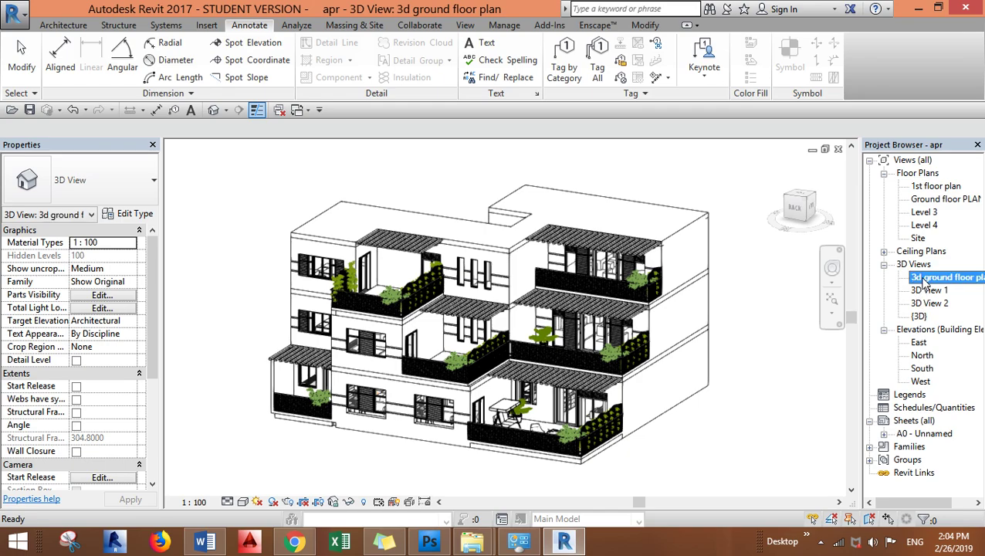
{"action": "right_click", "coordinate": [919, 316]}
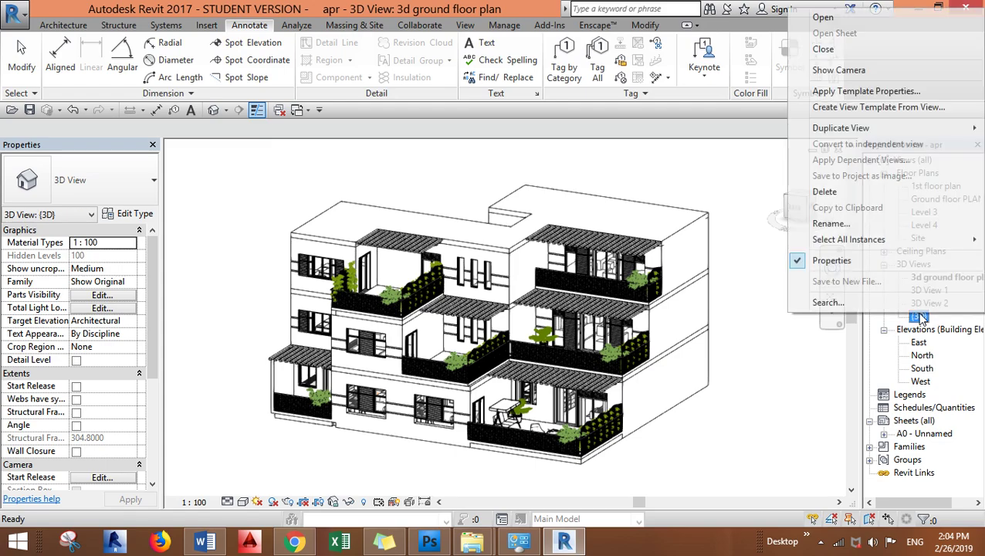
{"action": "mouse_move", "coordinate": [847, 129]}
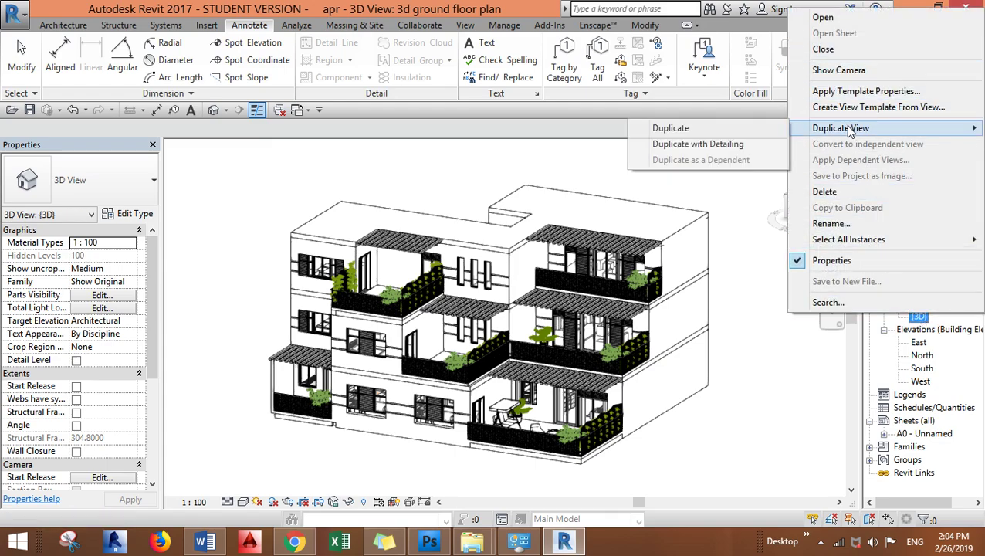
{"action": "left_click", "coordinate": [741, 132]}
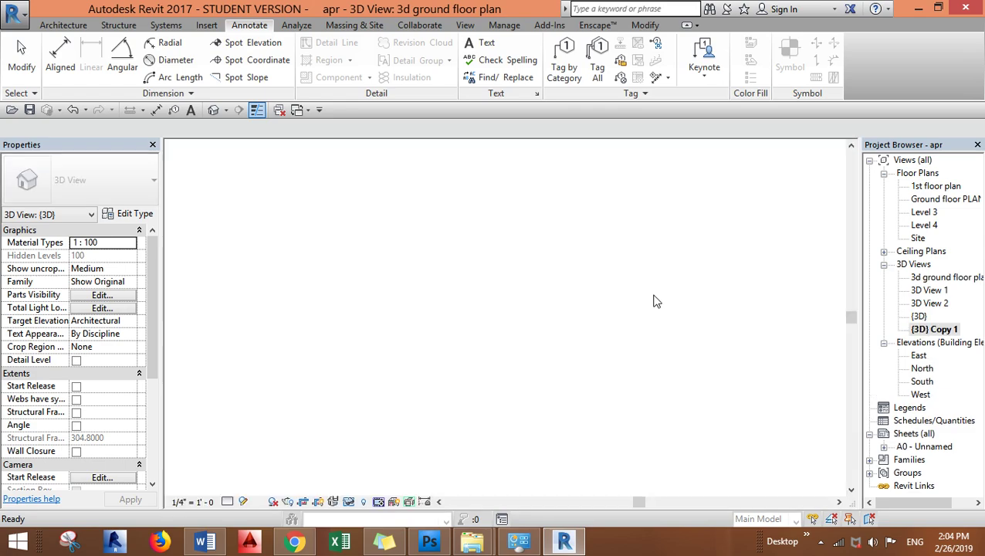
- Rename the new {3D} Copy 1 to '3d section'
{"action": "right_click", "coordinate": [942, 330]}
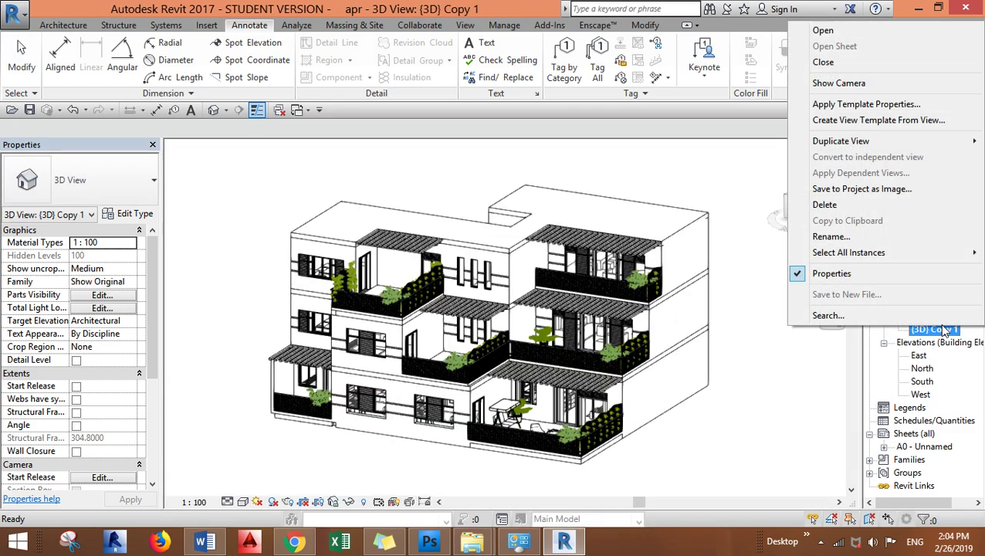
{"action": "left_click", "coordinate": [847, 236]}
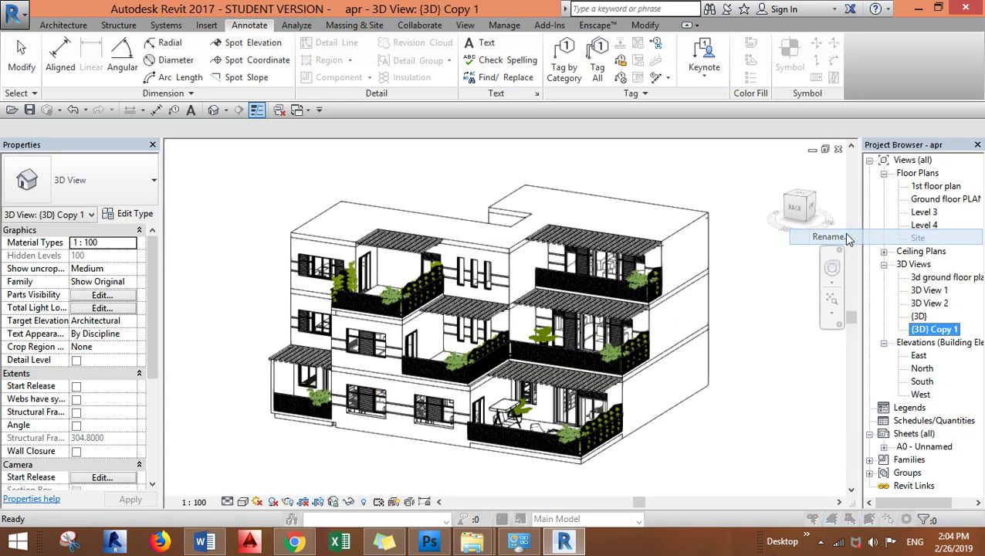
{"action": "type", "text": "33d section"}
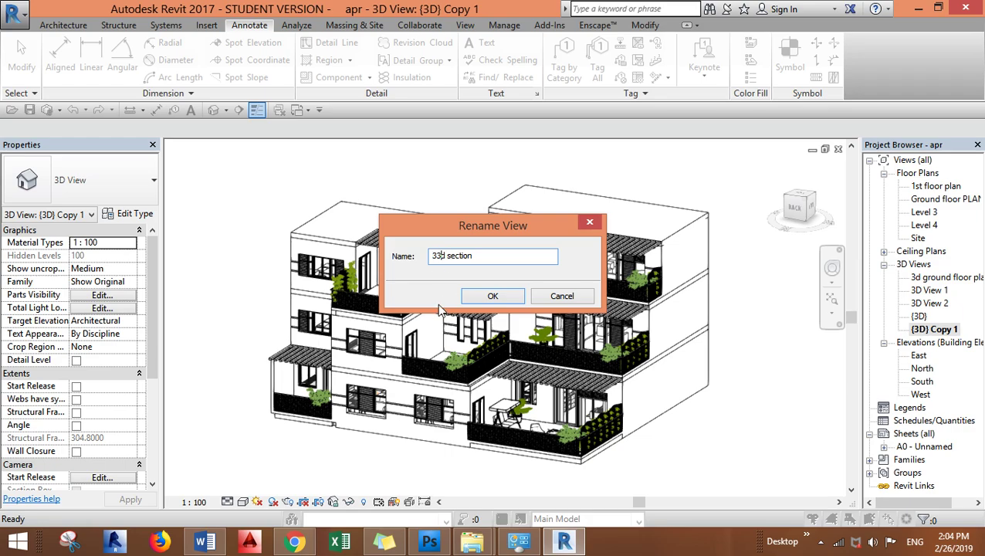
{"action": "key", "text": "BackSpace"}
{"action": "left_click", "coordinate": [498, 296]}
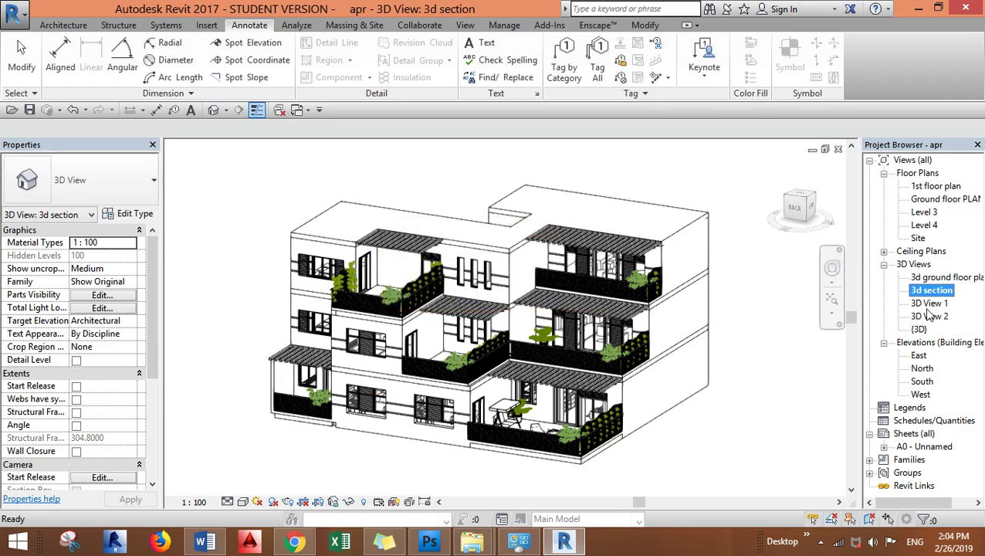
{"action": "left_click", "coordinate": [934, 277]}
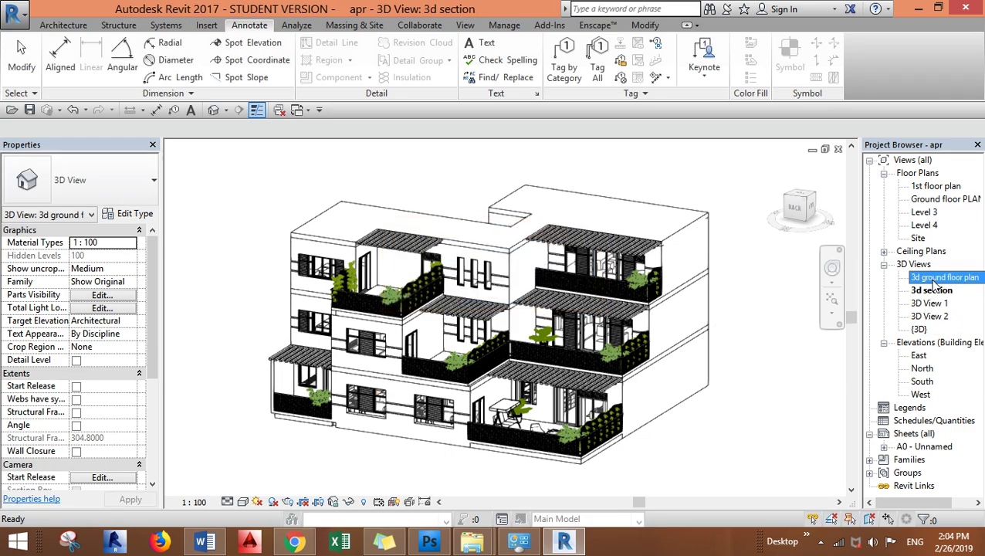
- Open '3d ground floor plan' and show the Extents section of its Properties
{"action": "double_click", "coordinate": [933, 280]}
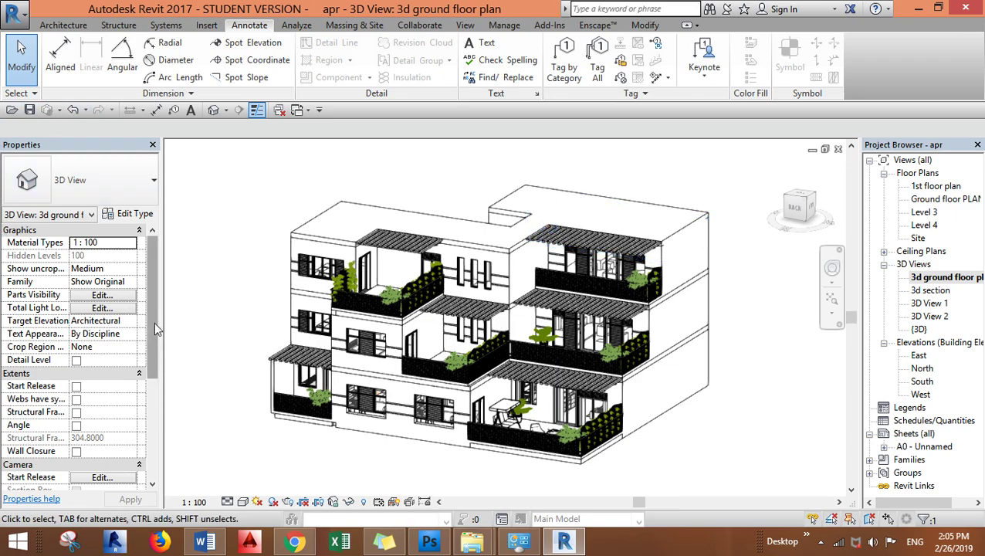
{"action": "left_click_drag", "start_coordinate": [153, 322], "coordinate": [153, 356]}
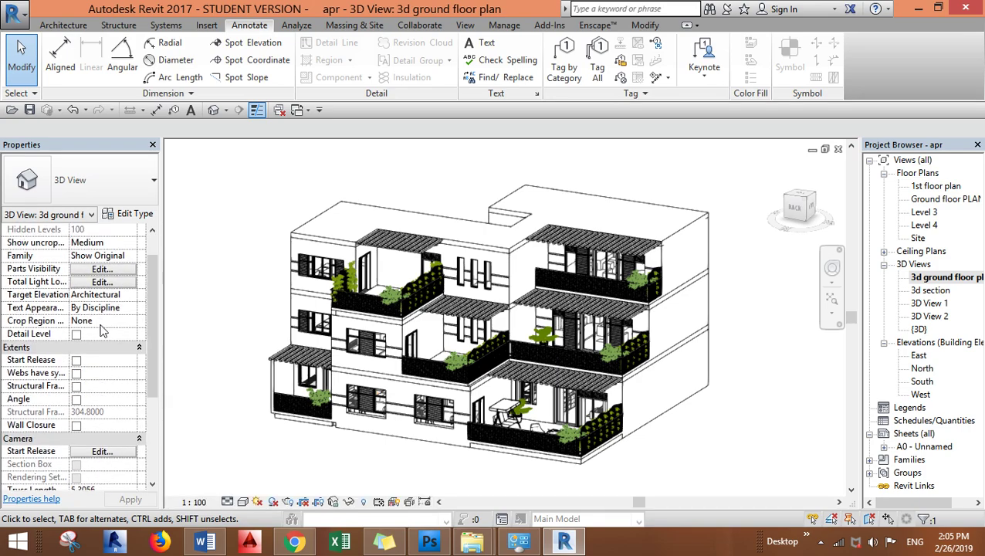
{"action": "scroll", "coordinate": [150, 371], "scroll_direction": "up", "scroll_amount": 1}
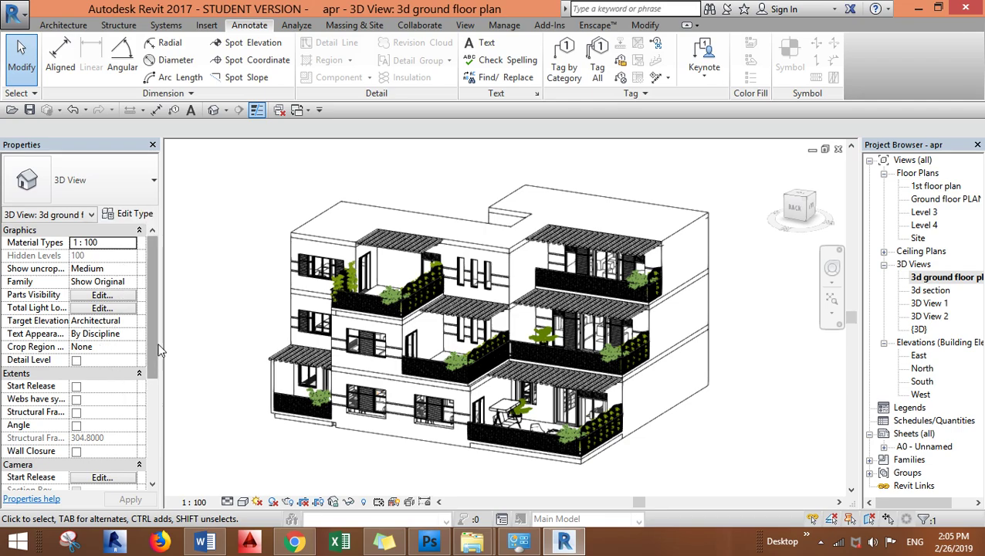
{"action": "left_click_drag", "start_coordinate": [154, 332], "coordinate": [152, 357]}
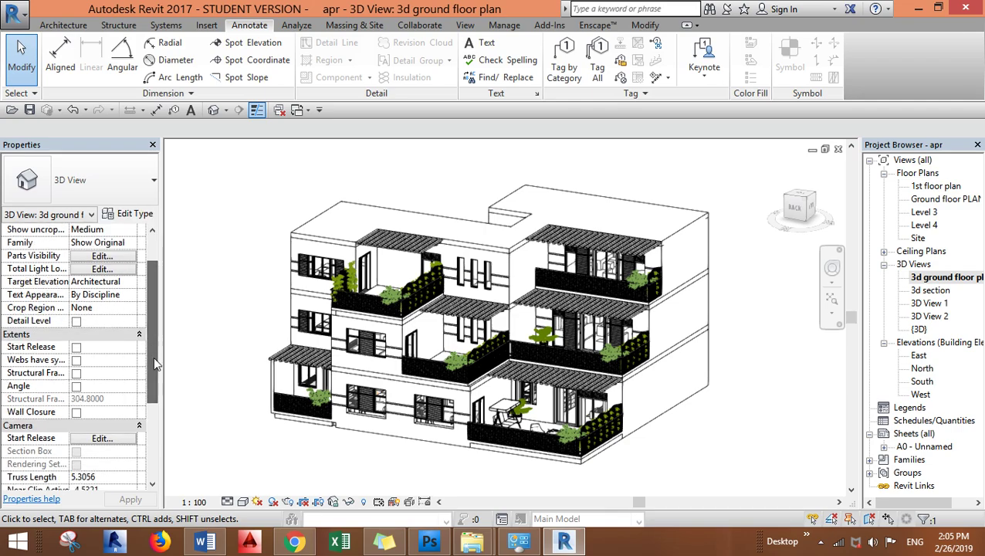
- Enable Wall Closure and drag the section box top down to the ground floor
{"action": "left_click", "coordinate": [77, 413]}
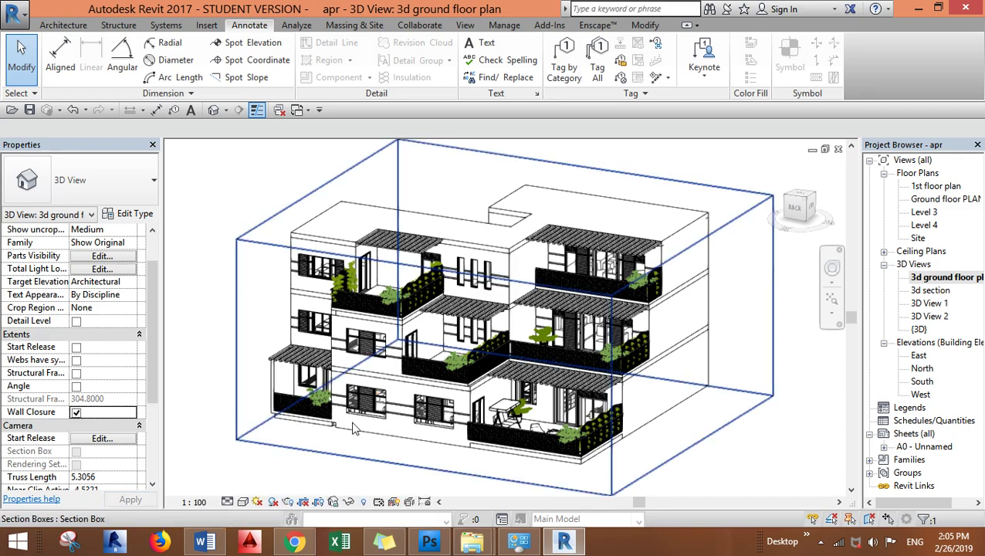
{"action": "left_click", "coordinate": [679, 192]}
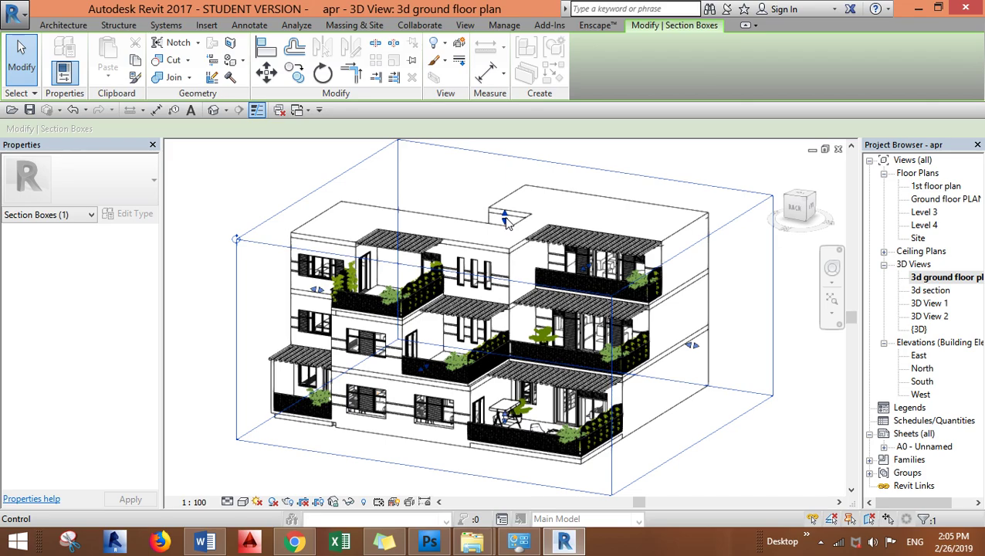
{"action": "left_click_drag", "start_coordinate": [507, 222], "coordinate": [509, 369]}
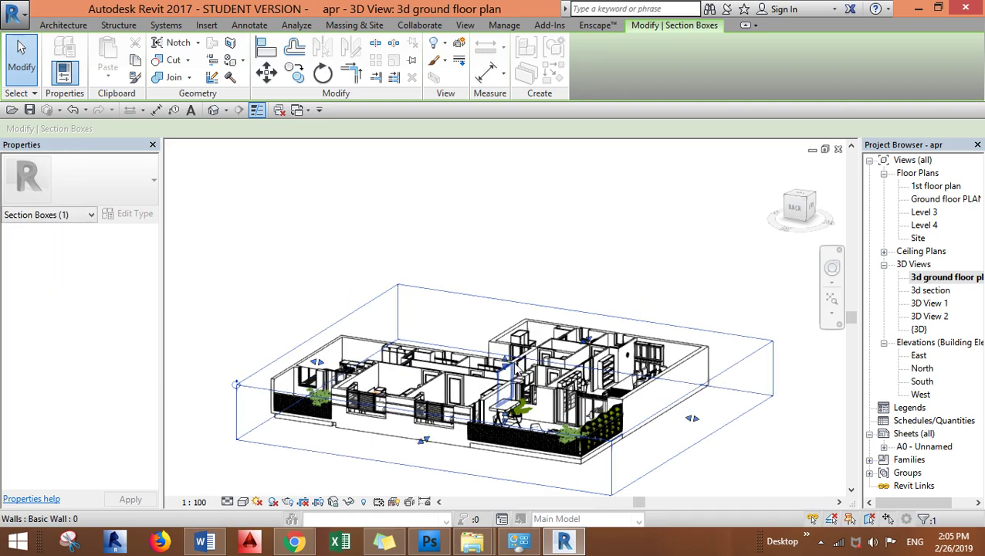
{"action": "left_click", "coordinate": [683, 355]}
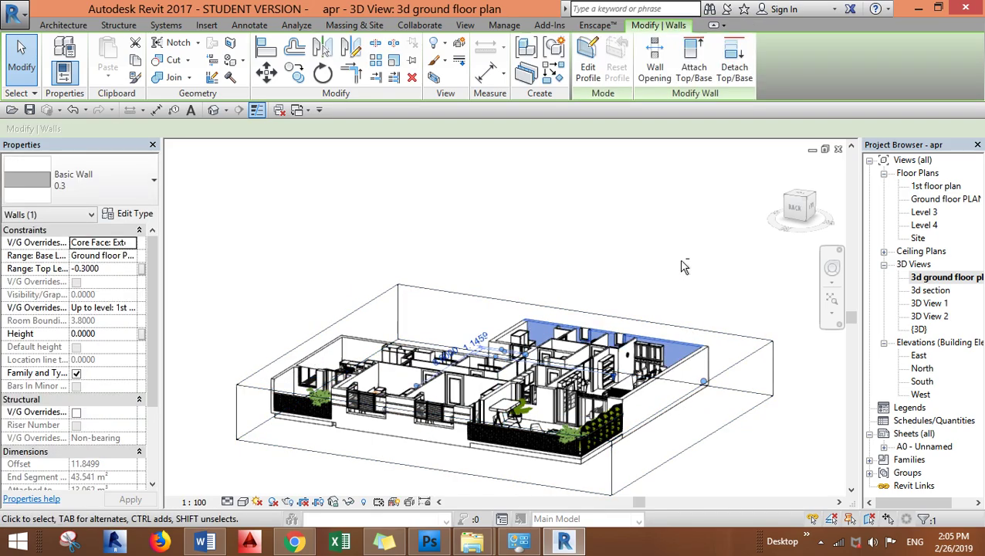
{"action": "middle_click_drag", "start_coordinate": [693, 286], "coordinate": [506, 327], "text": "shift"}
{"action": "scroll", "coordinate": [768, 350], "scroll_direction": "up", "scroll_amount": 3}
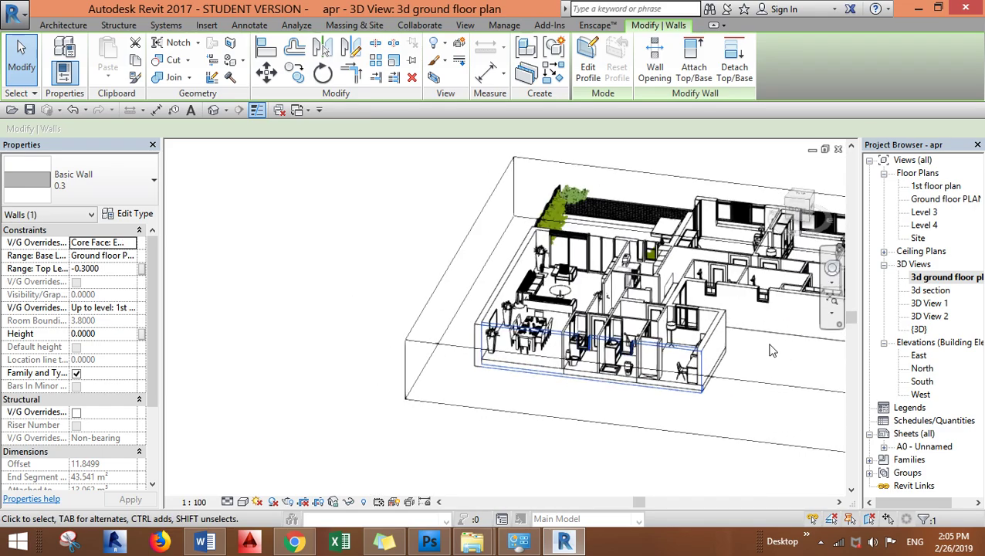
{"action": "middle_click_drag", "start_coordinate": [772, 358], "coordinate": [448, 378]}
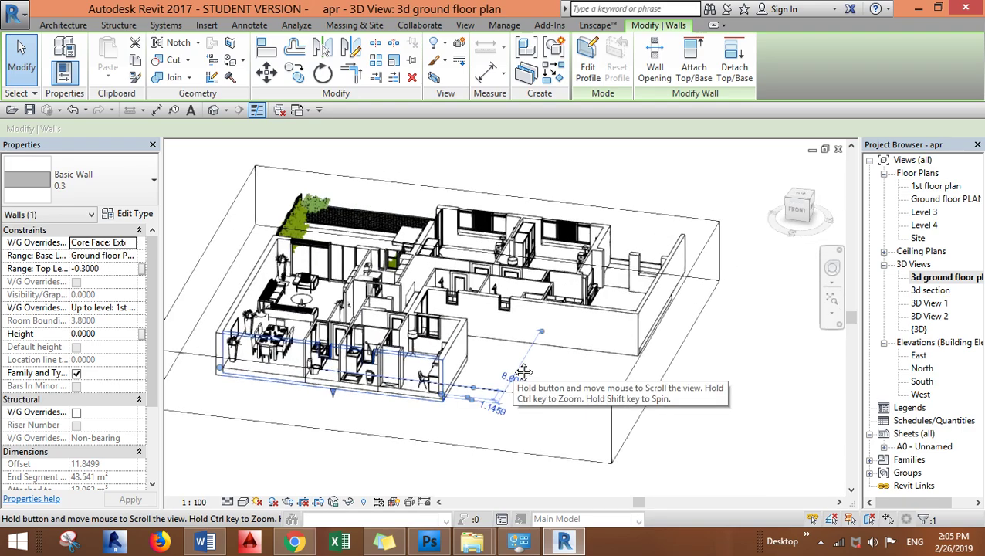
{"action": "left_click", "coordinate": [643, 173]}
{"action": "middle_click_drag", "start_coordinate": [486, 227], "coordinate": [458, 307], "text": "shift"}
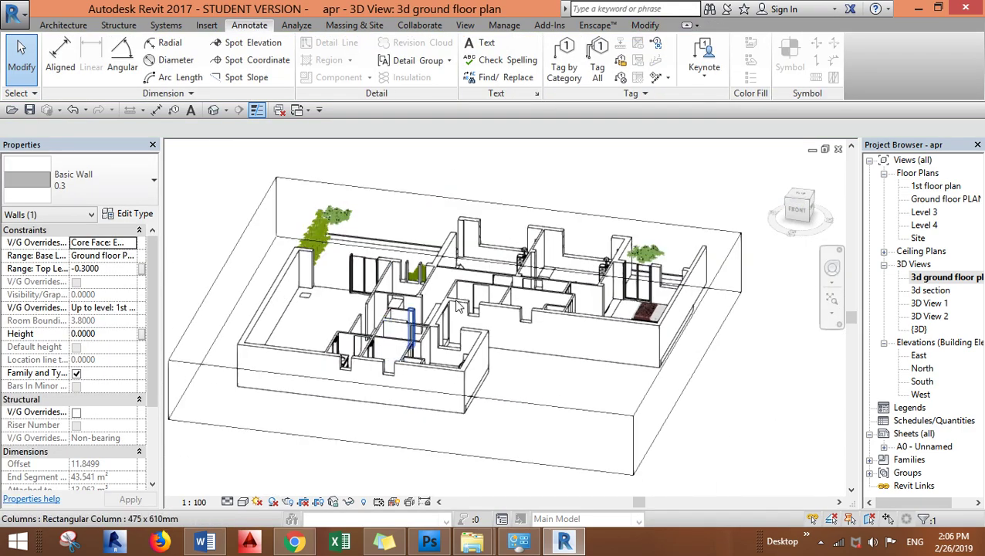
{"action": "left_click", "coordinate": [561, 169]}
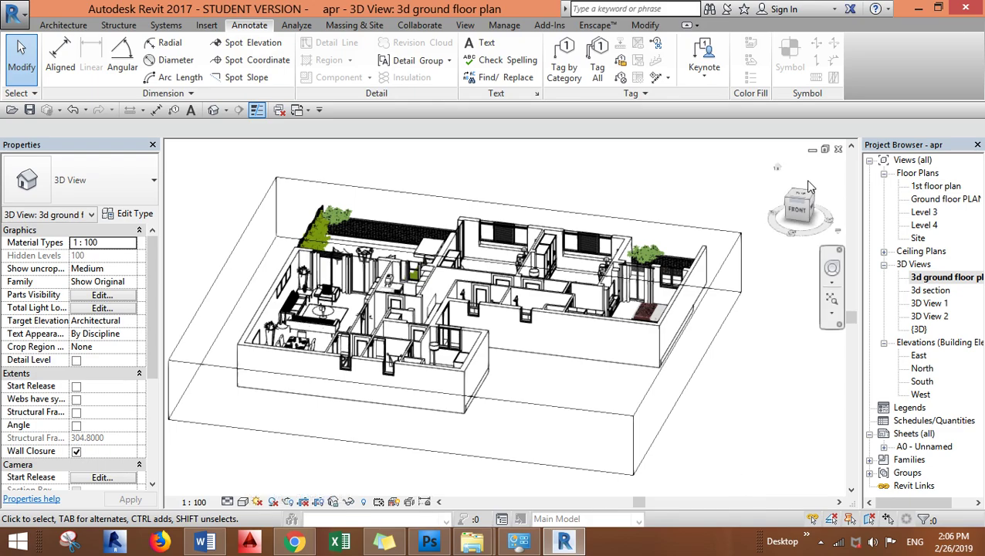
{"action": "scroll", "coordinate": [299, 305], "scroll_direction": "up", "scroll_amount": 2}
{"action": "scroll", "coordinate": [316, 303], "scroll_direction": "up", "scroll_amount": 1}
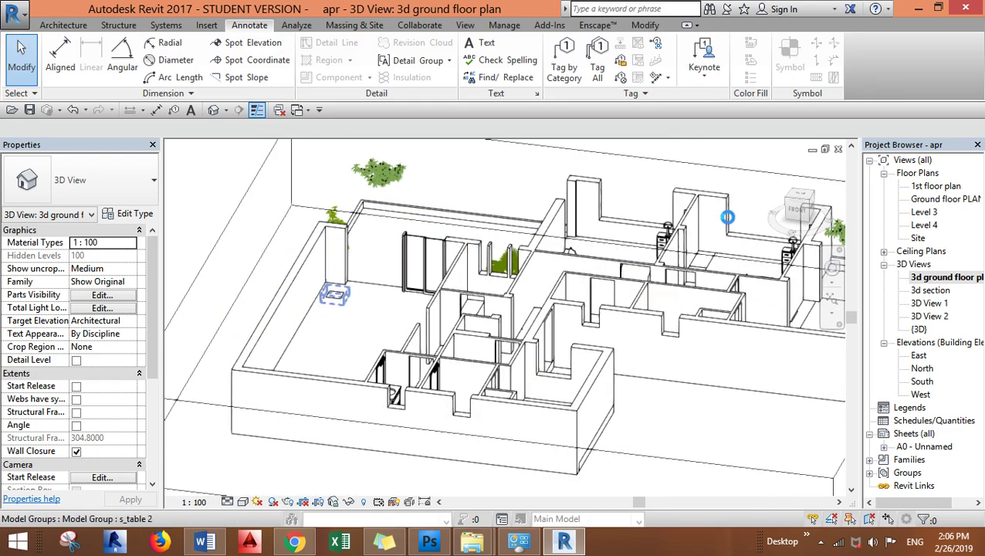
{"action": "scroll", "coordinate": [575, 223], "scroll_direction": "down", "scroll_amount": 2}
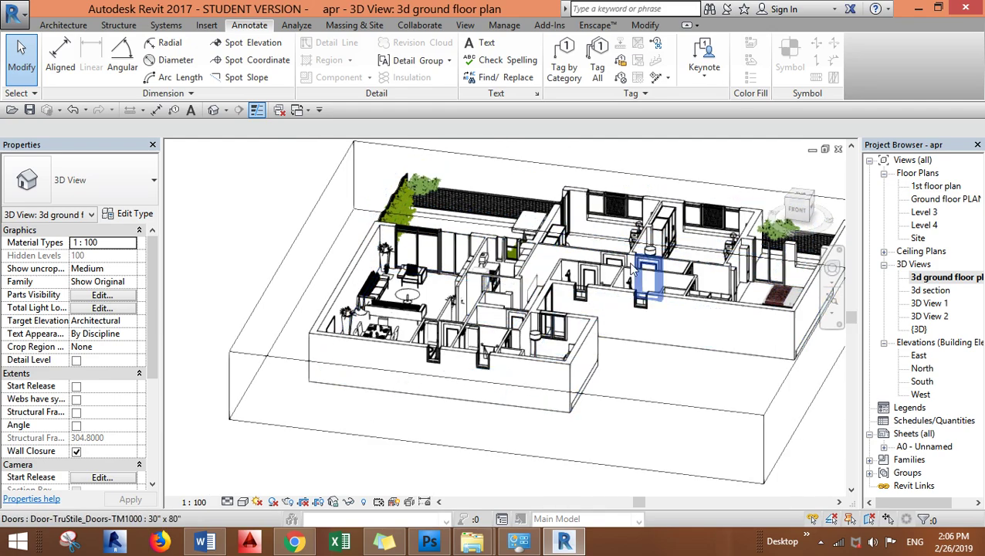
{"action": "left_click", "coordinate": [942, 279]}
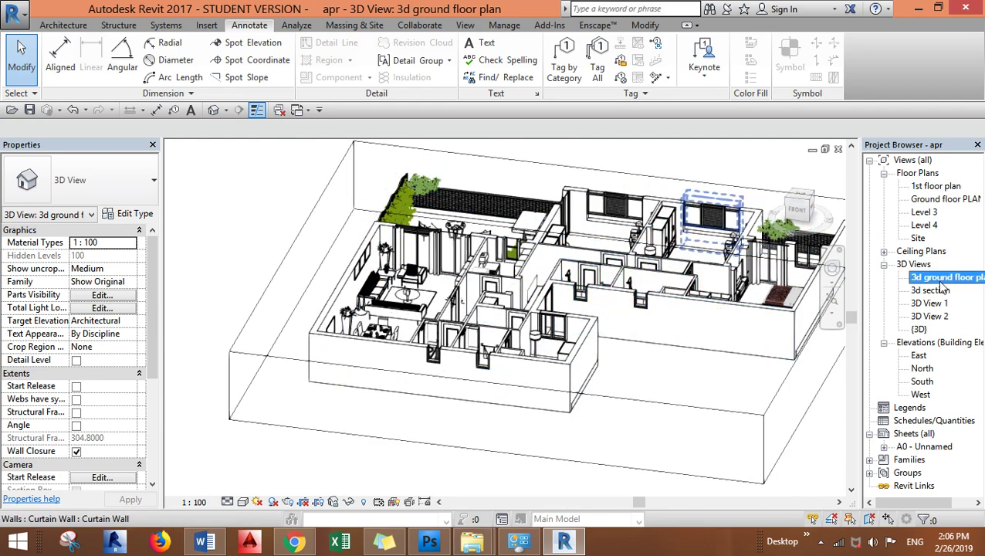
{"action": "scroll", "coordinate": [609, 402], "scroll_direction": "down", "scroll_amount": 2}
{"action": "left_click", "coordinate": [624, 400]}
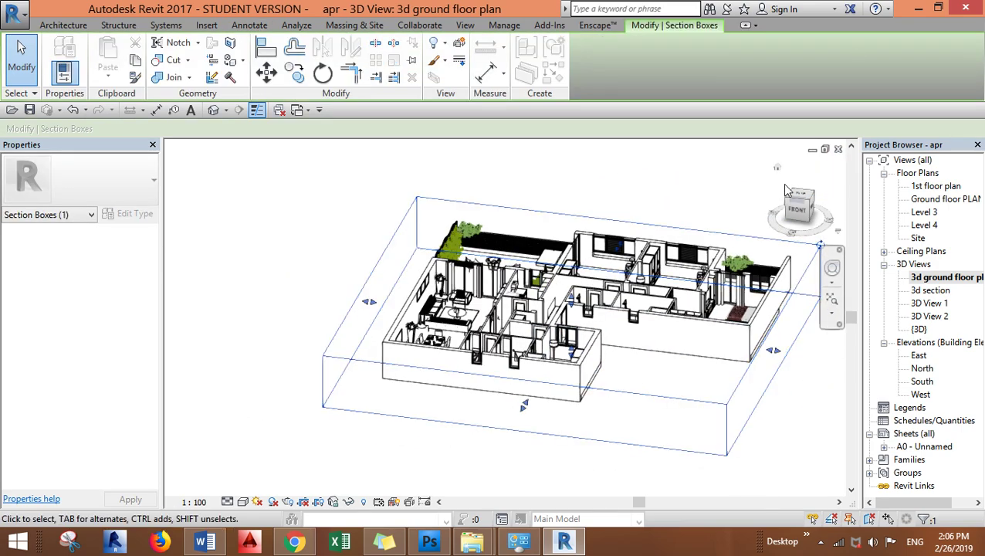
{"action": "left_click", "coordinate": [575, 301]}
{"action": "key", "text": "Escape"}
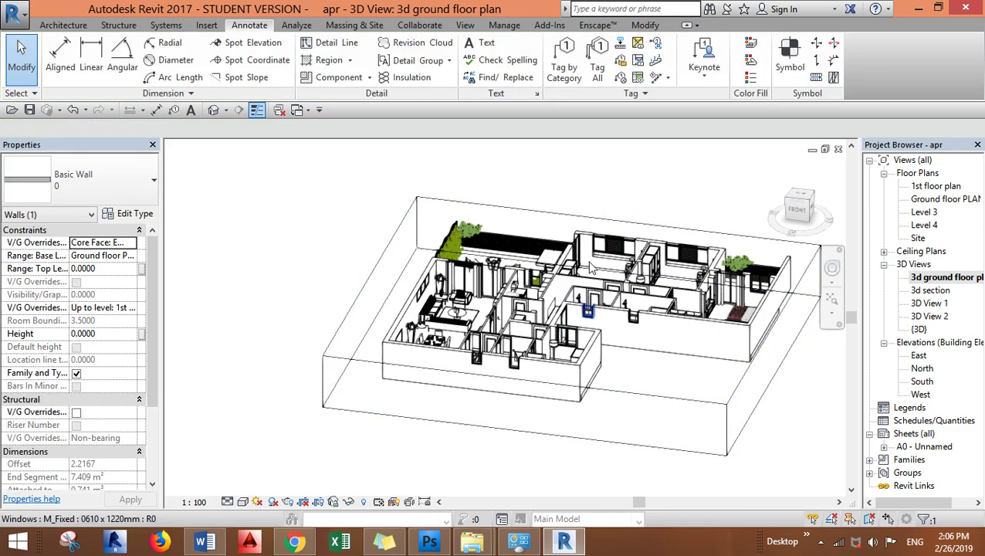
- Open '3d section' and tick Wall Closure in its Properties
{"action": "left_click", "coordinate": [934, 291]}
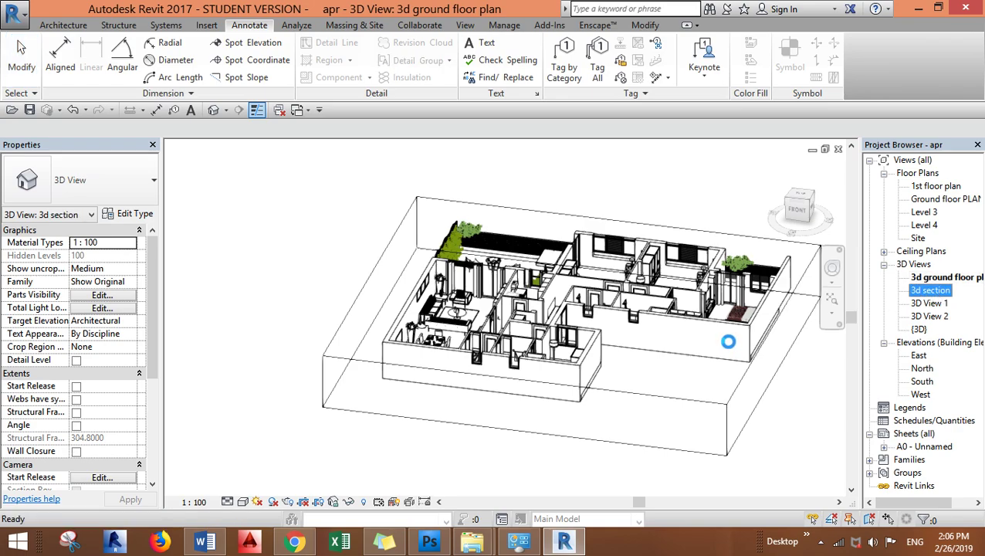
{"action": "double_click", "coordinate": [939, 294]}
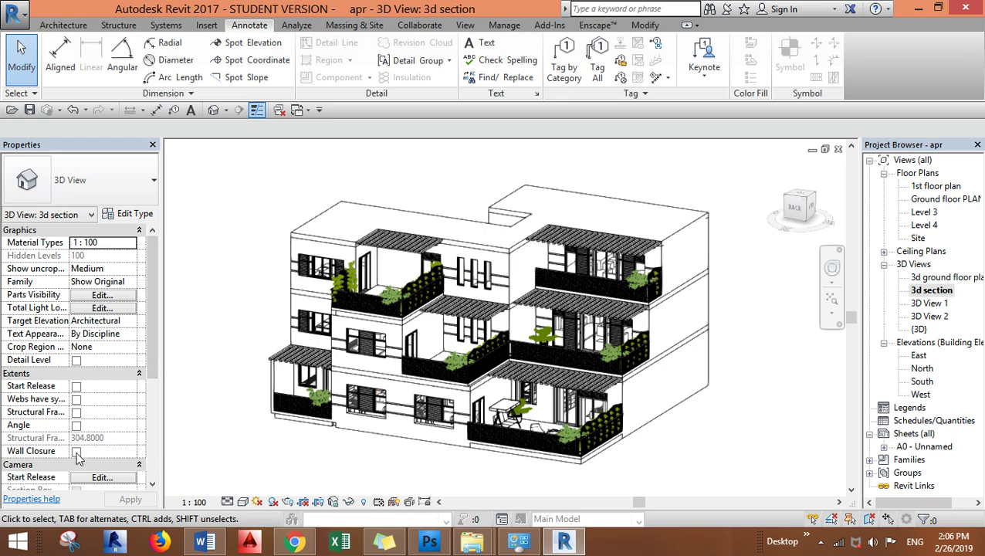
{"action": "left_click", "coordinate": [75, 451]}
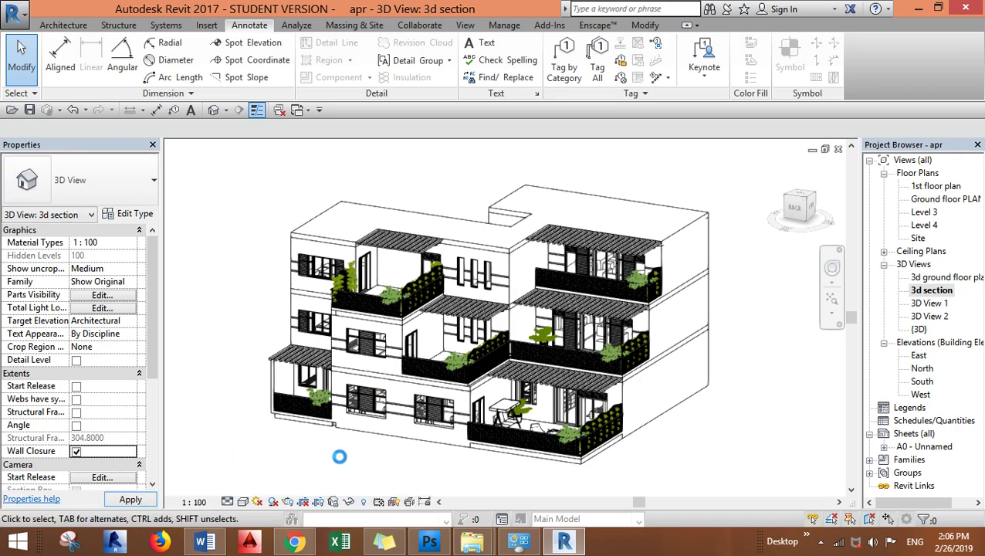
- Drag the section box's side grip inward past the façade to slice the building
{"action": "left_click", "coordinate": [729, 226]}
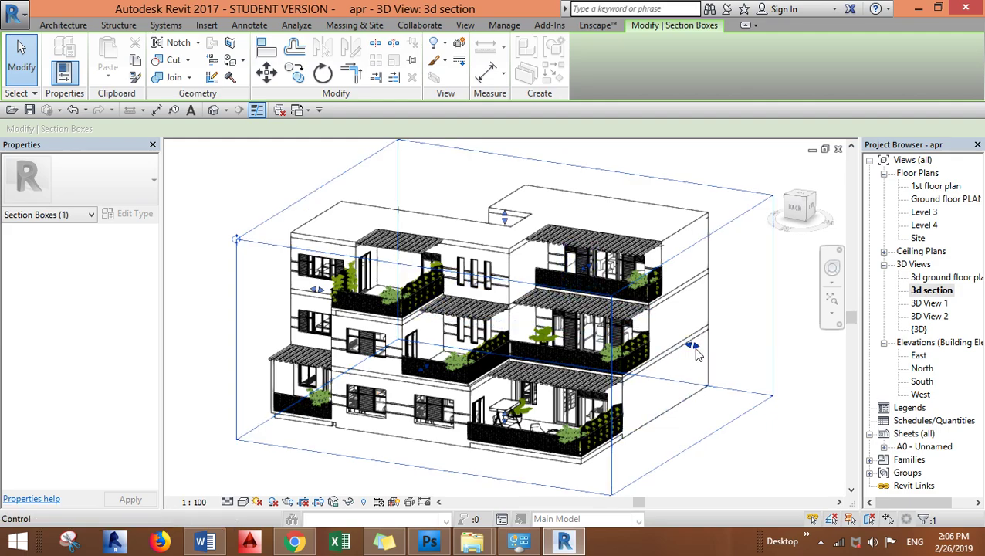
{"action": "left_click_drag", "start_coordinate": [693, 347], "coordinate": [627, 348]}
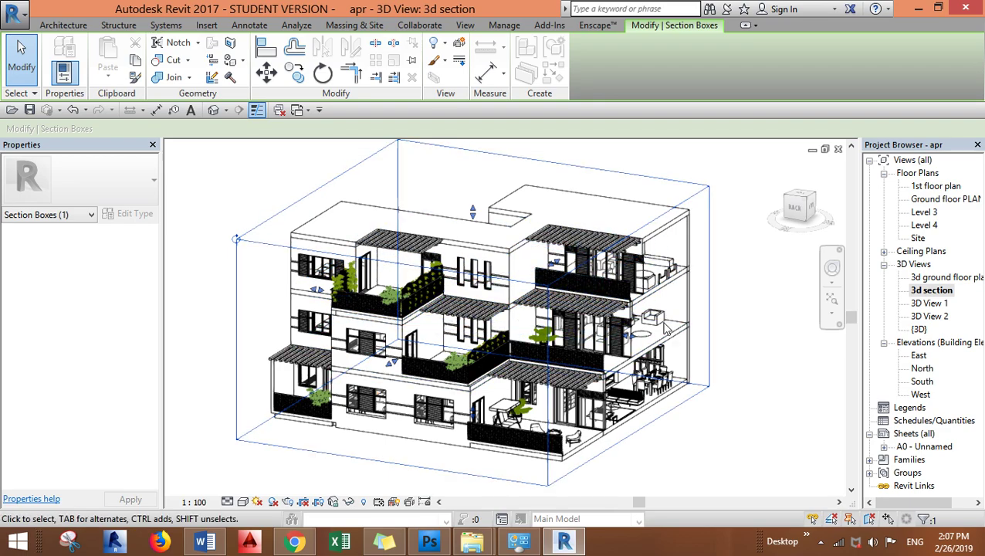
{"action": "left_click_drag", "start_coordinate": [633, 338], "coordinate": [646, 344]}
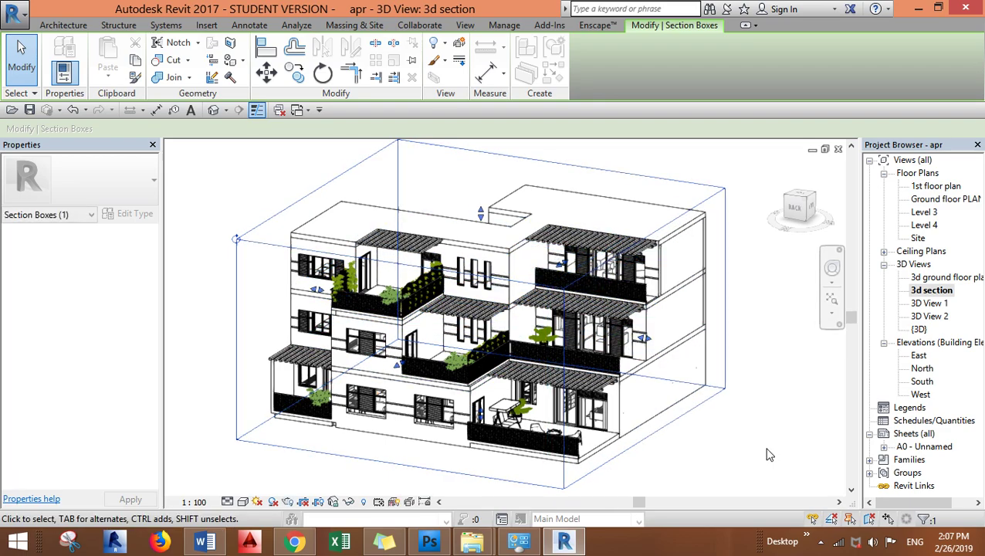
{"action": "left_click", "coordinate": [656, 349]}
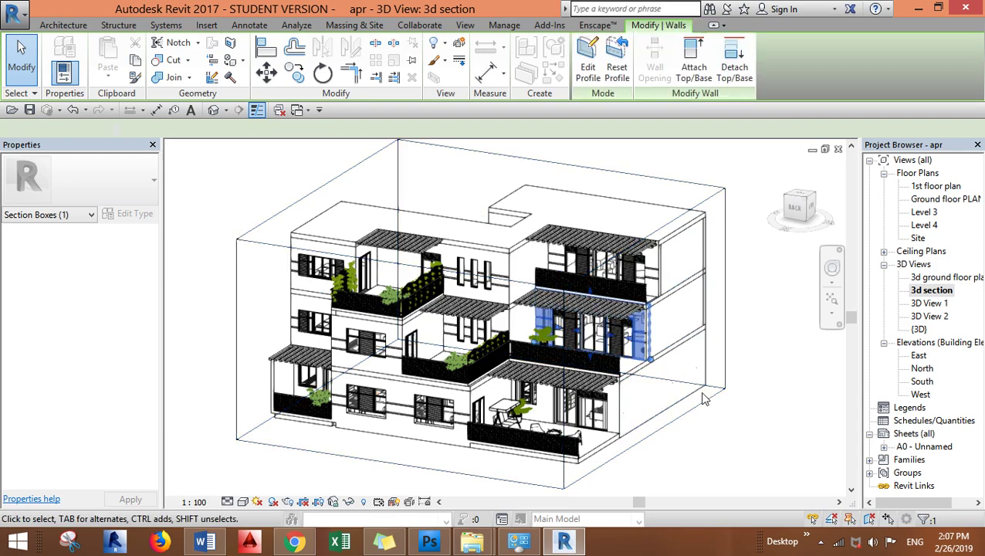
{"action": "left_click", "coordinate": [783, 378]}
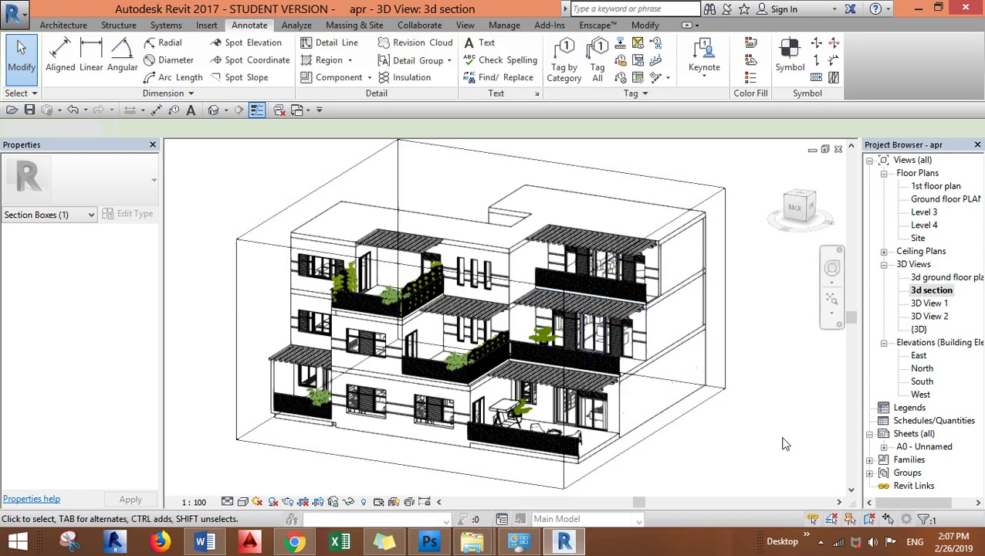
{"action": "left_click", "coordinate": [726, 358]}
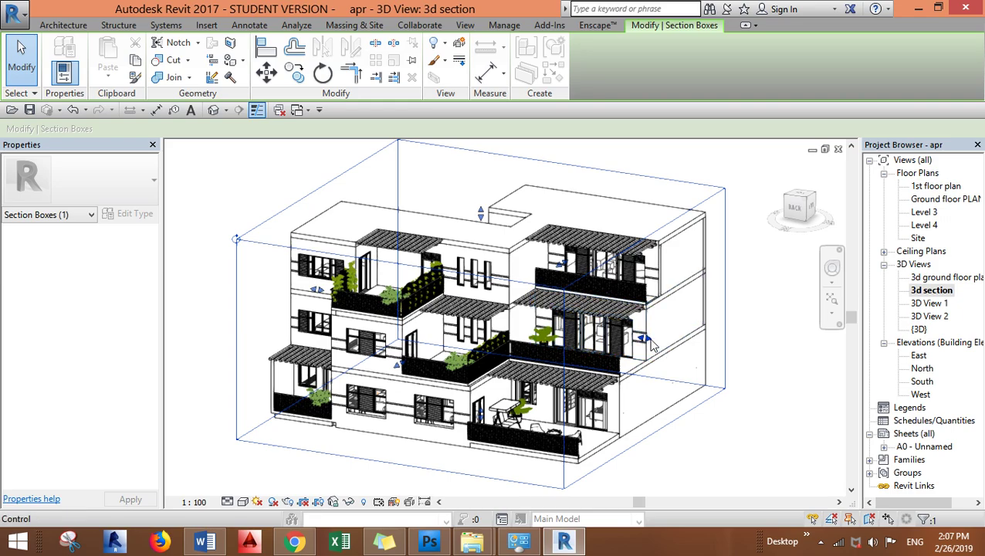
{"action": "left_click_drag", "start_coordinate": [646, 341], "coordinate": [638, 344]}
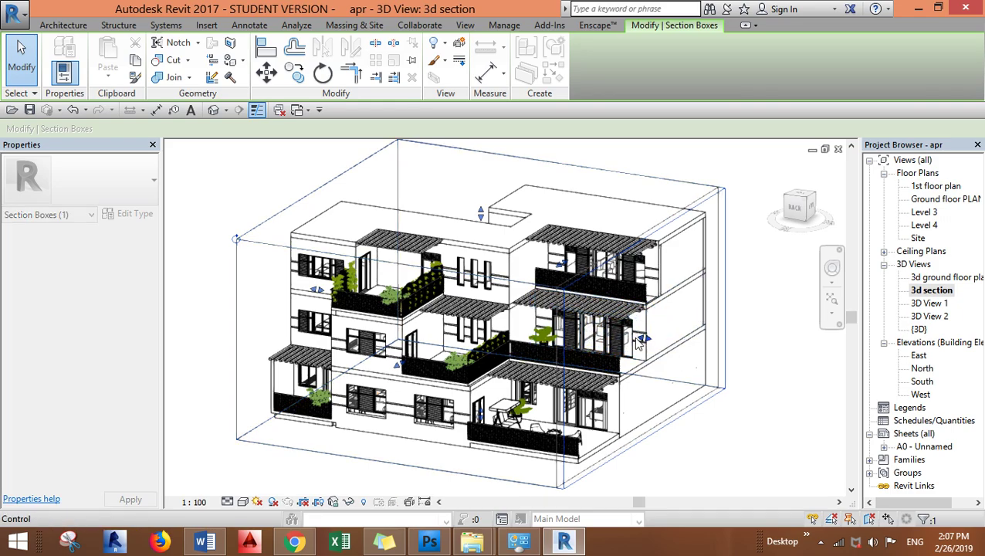
{"action": "left_click", "coordinate": [753, 461]}
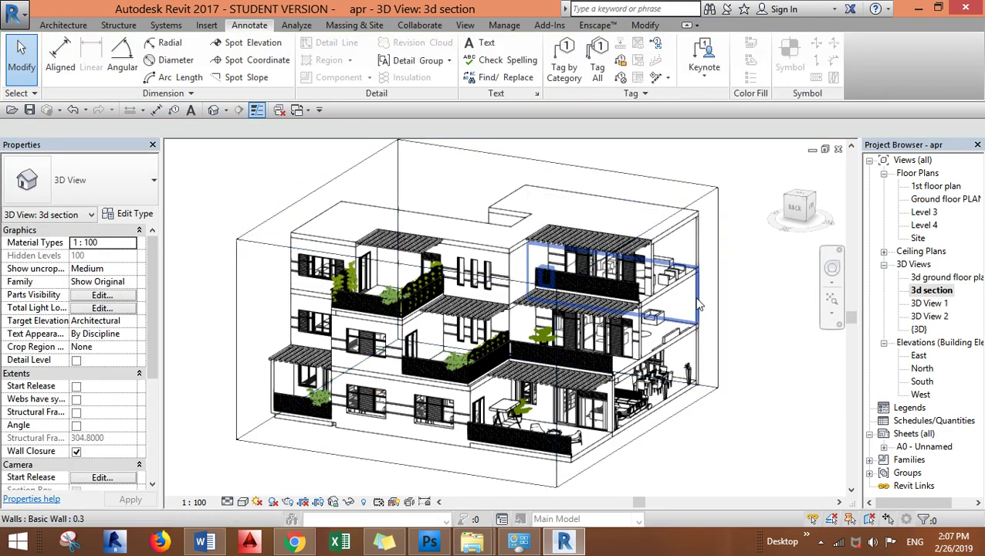
{"action": "left_click", "coordinate": [682, 330]}
{"action": "middle_click_drag", "start_coordinate": [744, 463], "coordinate": [500, 460], "text": "shift"}
- Orbit the 3d section view so the cut-open rooms on all floors face the viewer
{"action": "left_click", "coordinate": [690, 468]}
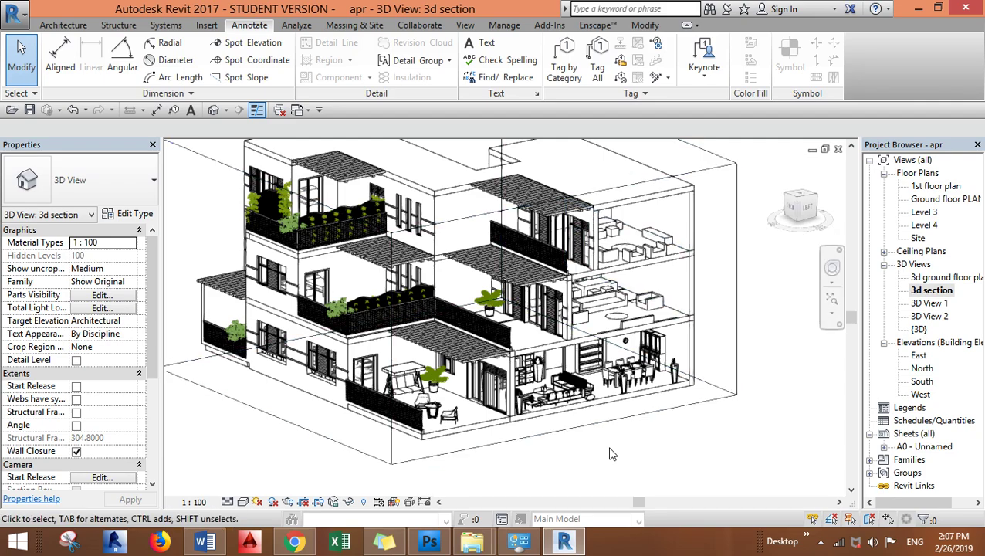
{"action": "middle_click_drag", "start_coordinate": [687, 452], "coordinate": [706, 456], "text": "shift"}
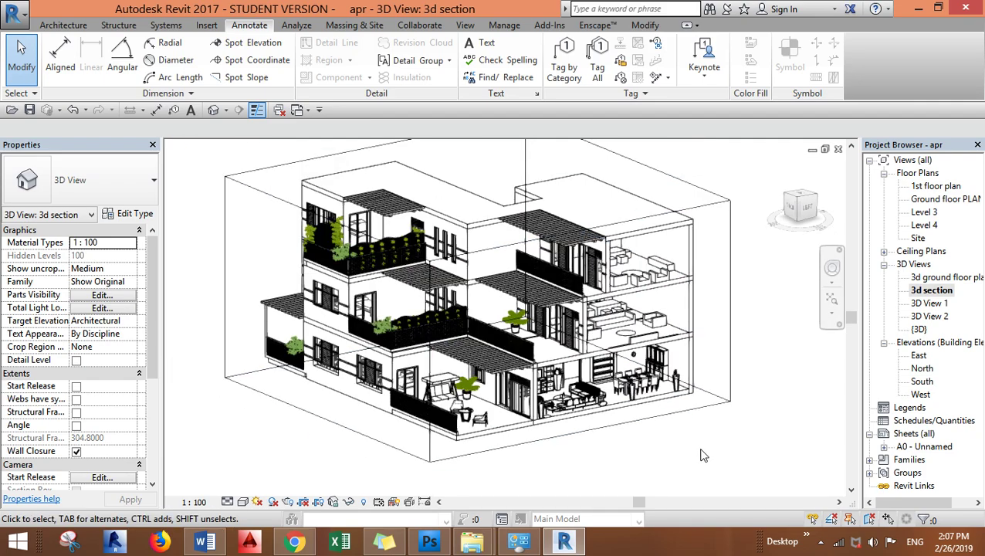